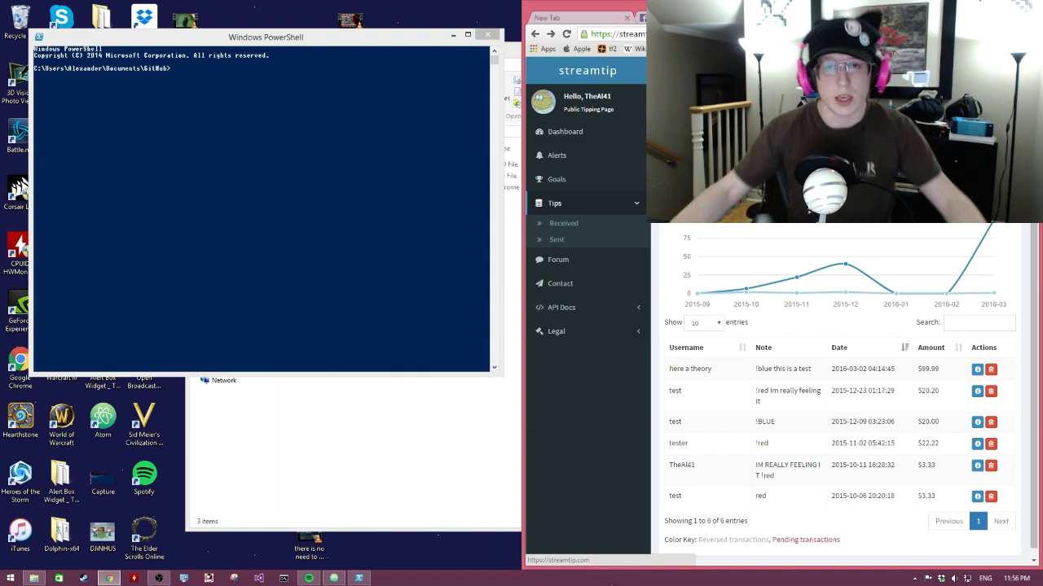
# Change into the C:\hue\streamtip folder and enter go run streamtip.go.
pyautogui.click(265, 163)
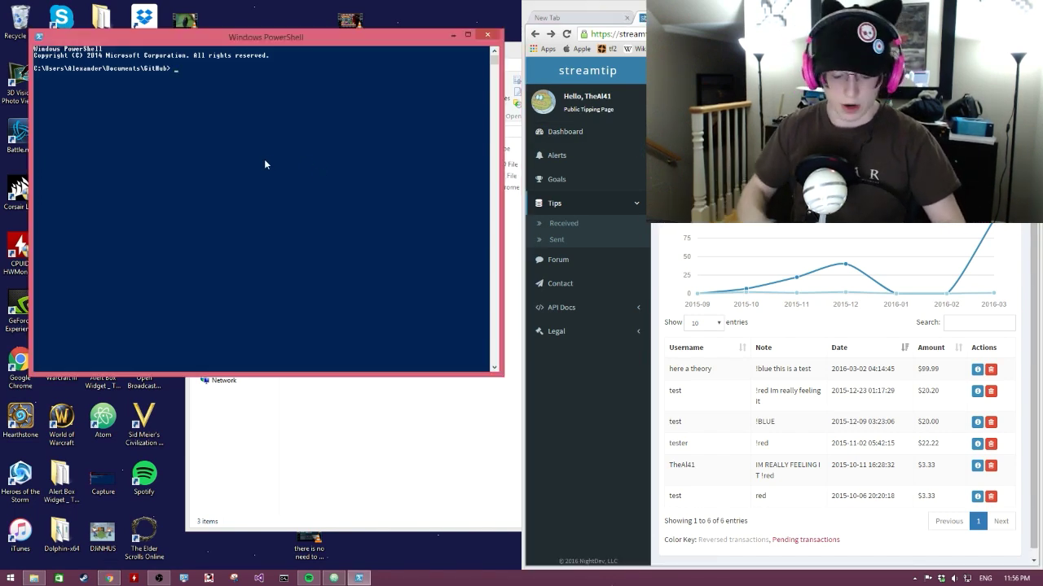
pyautogui.write('cd')
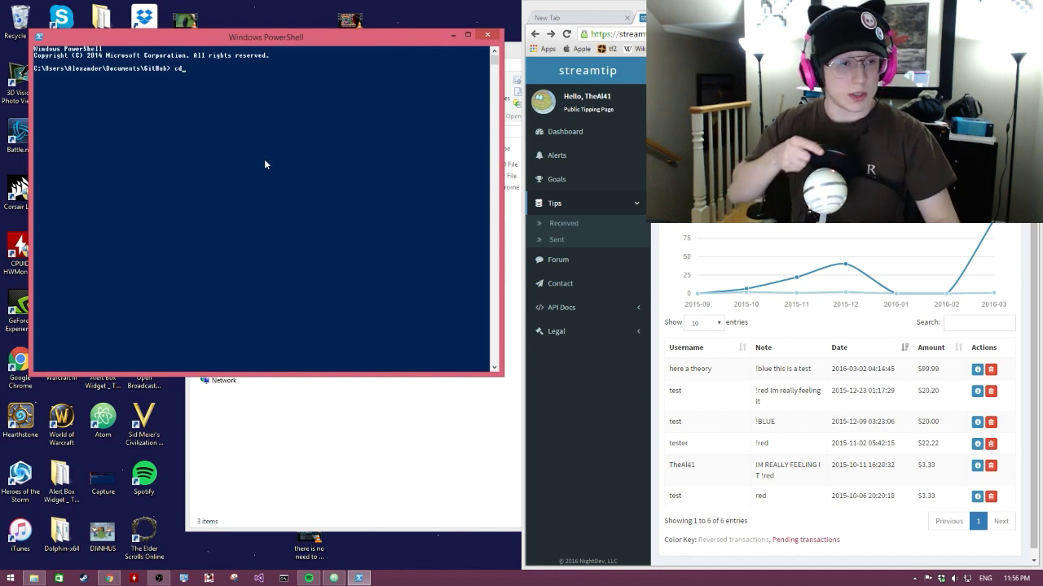
pyautogui.write(' /')
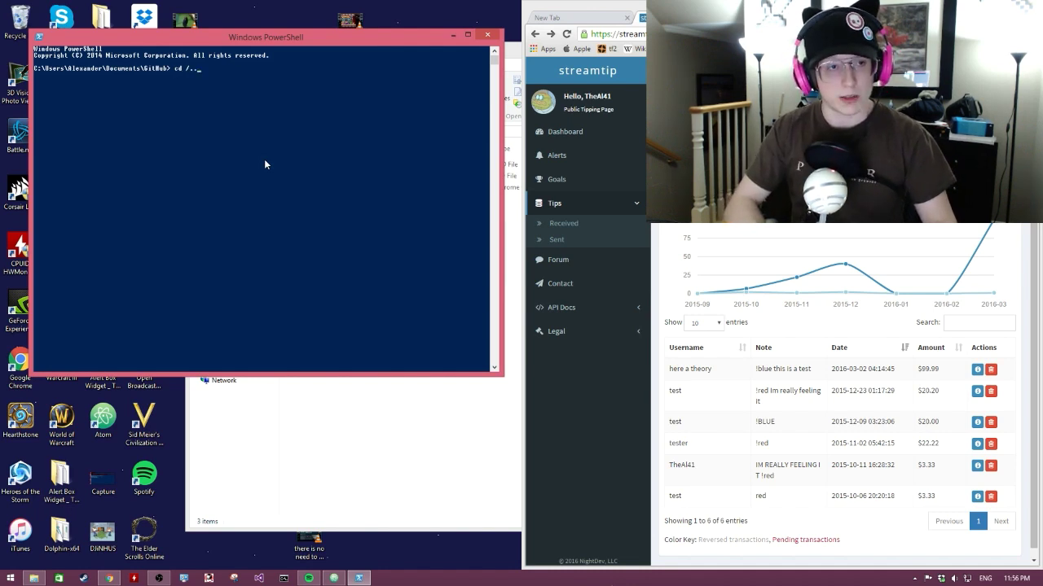
pyautogui.write('..')
pyautogui.press('BackSpace')
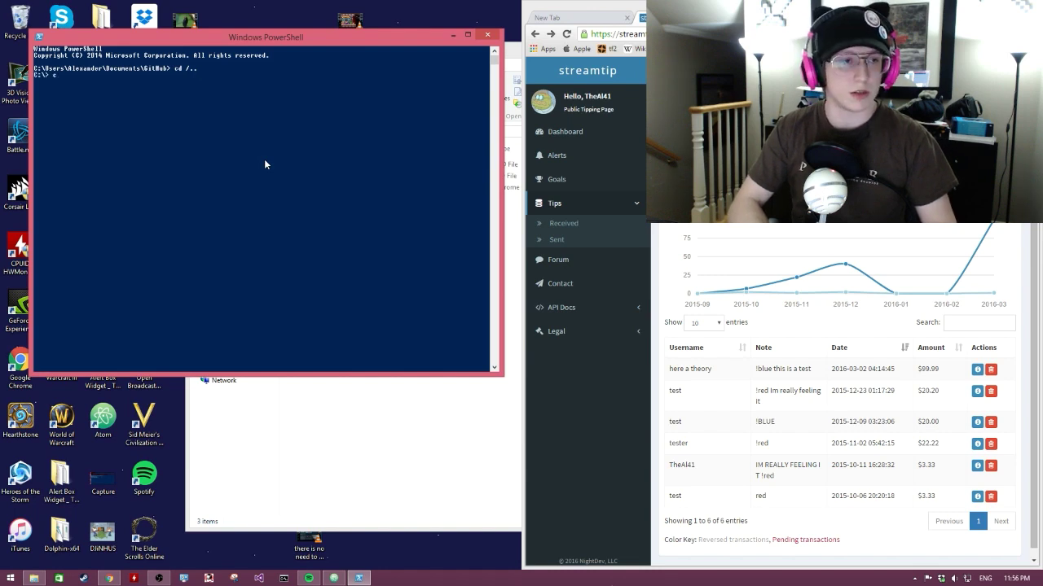
pyautogui.write('e')
pyautogui.press('Return')
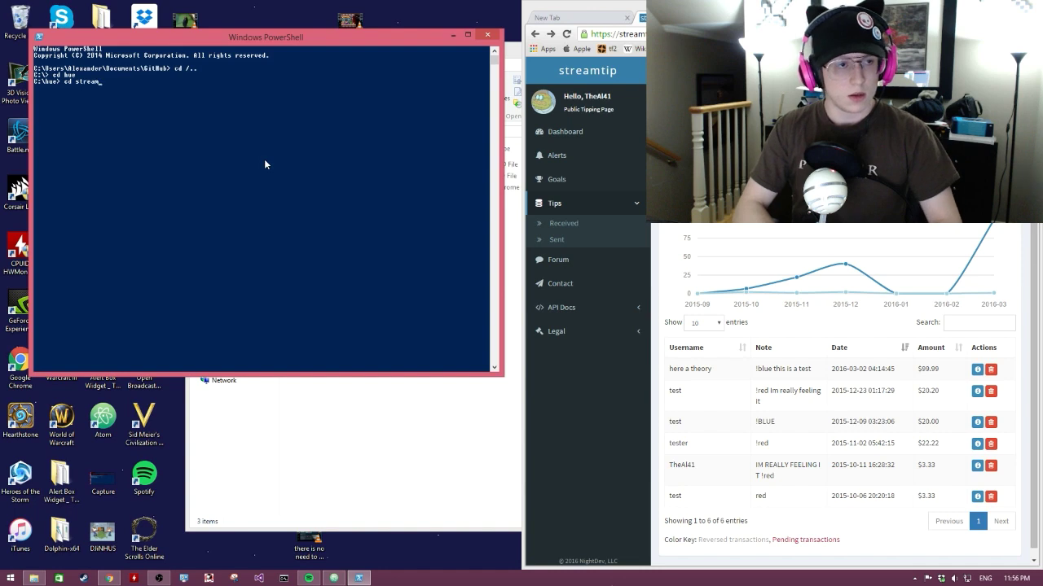
pyautogui.press('Return')
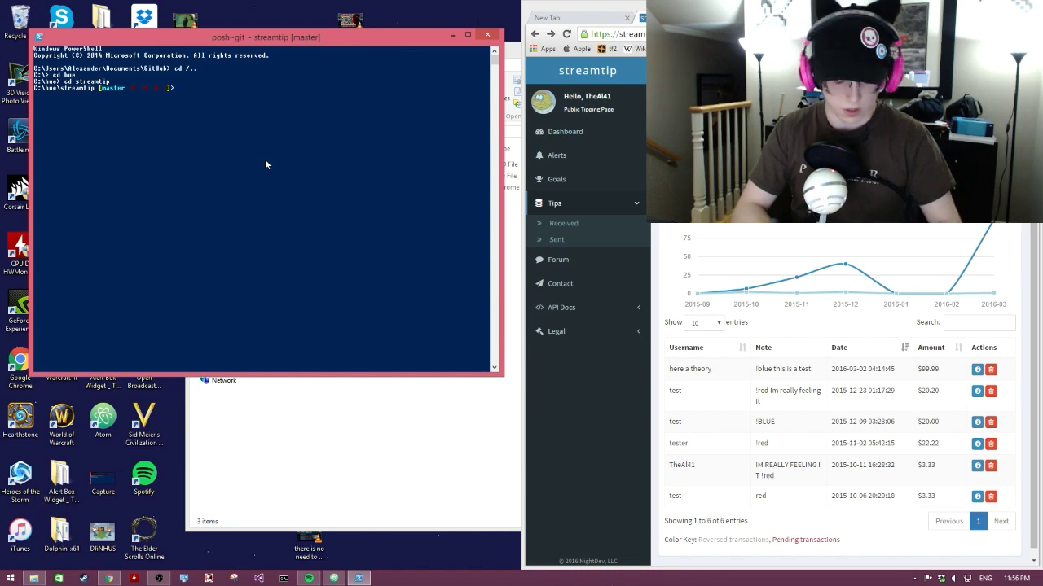
pyautogui.write('go run stream')
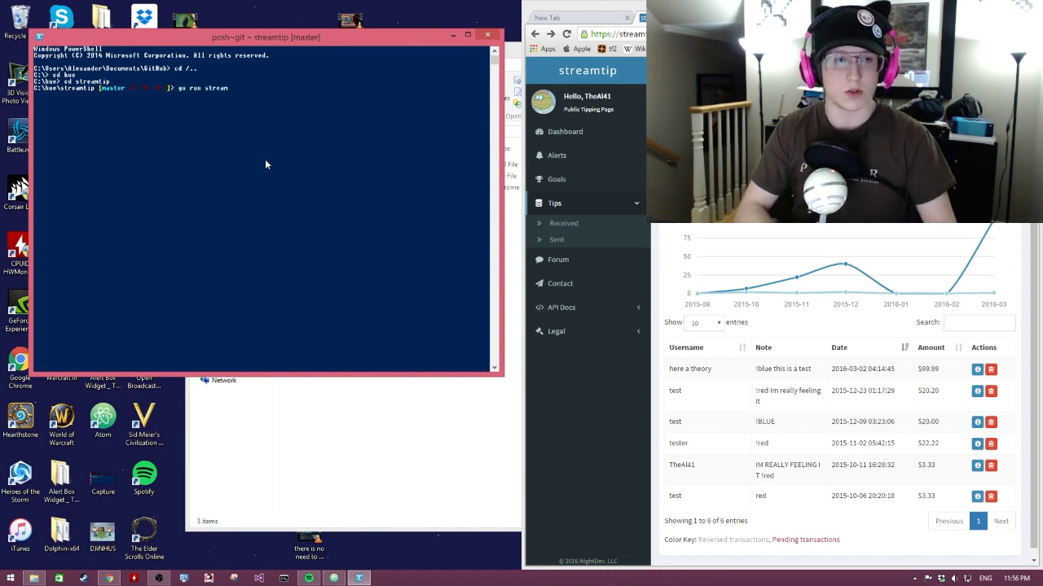
pyautogui.write('tip.go')
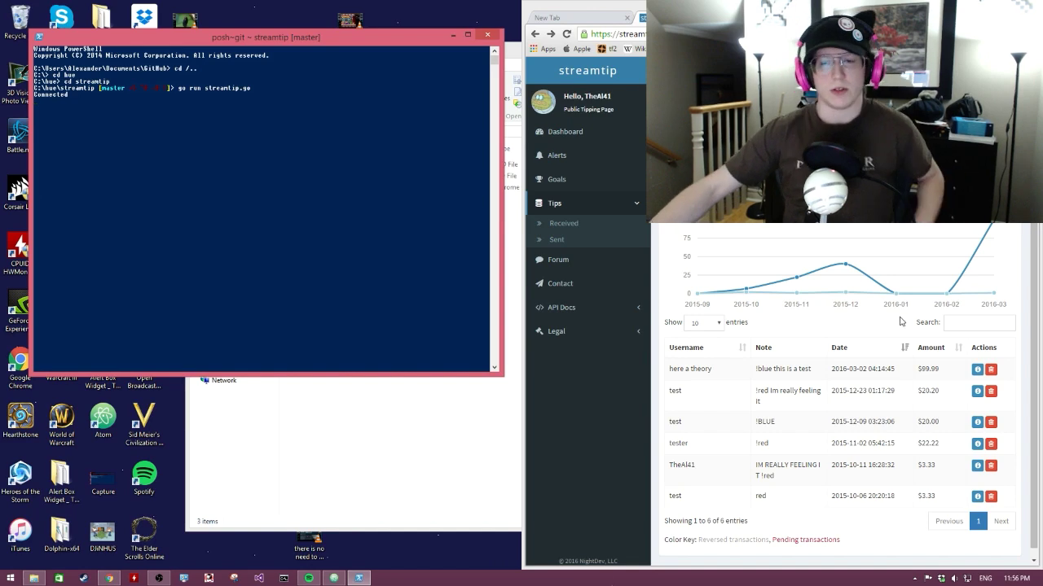
# Resend the $20.20 !red tip, the $99.99 !blue tip, then the $20.20 !red tip again.
pyautogui.click(976, 392)
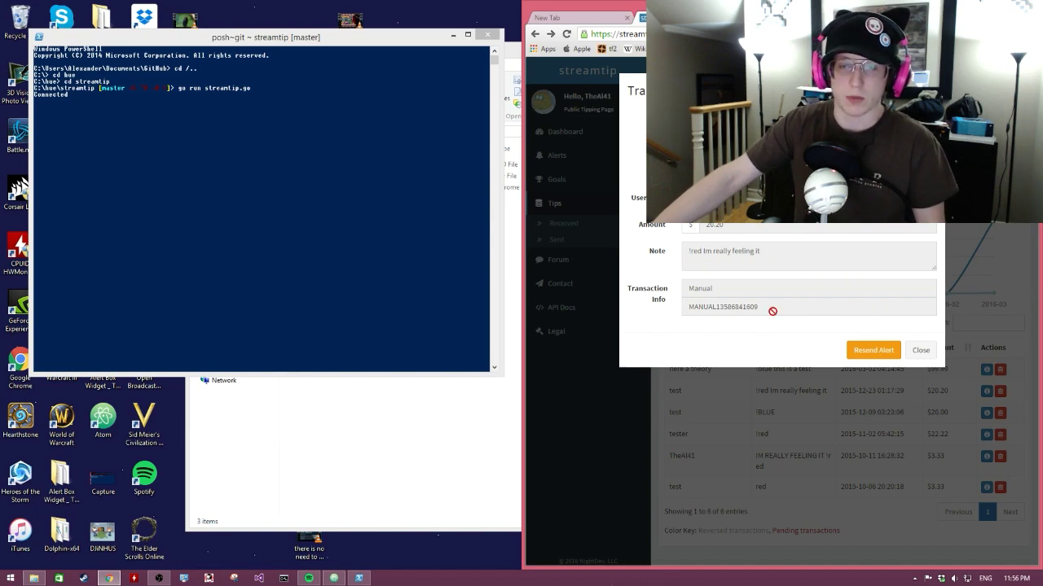
pyautogui.click(856, 352)
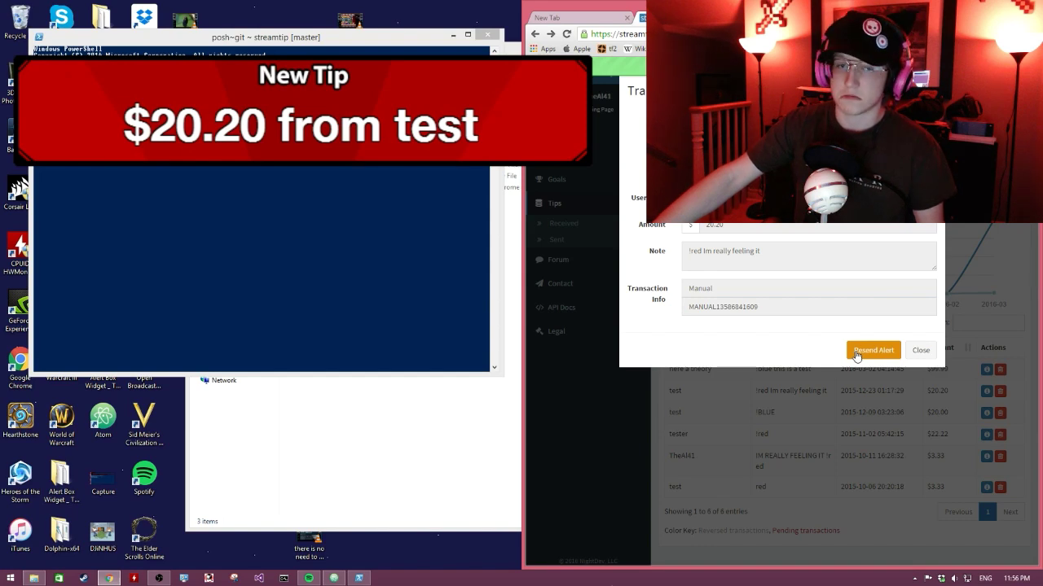
pyautogui.click(816, 404)
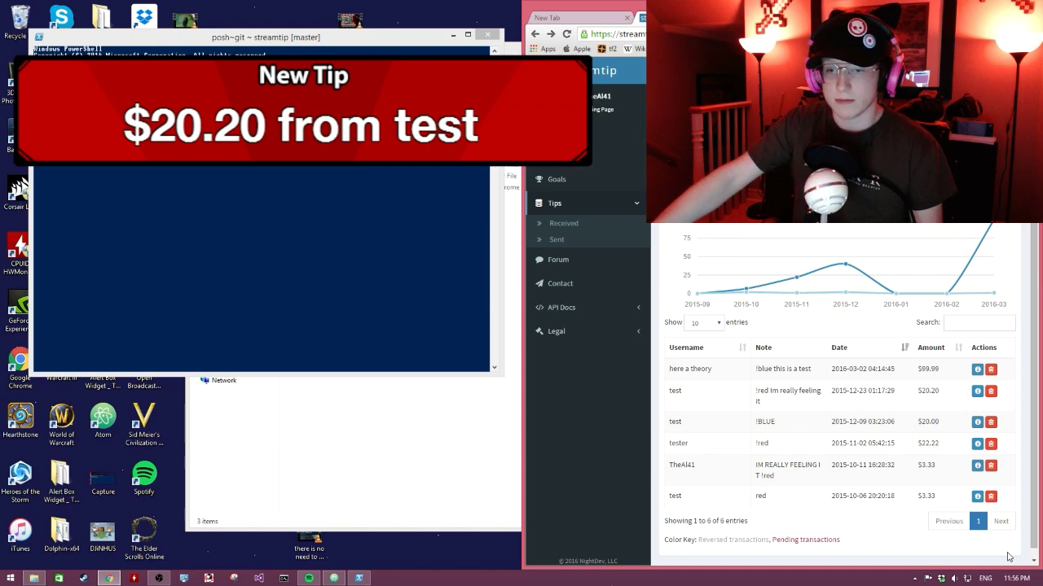
pyautogui.click(976, 369)
pyautogui.click(867, 350)
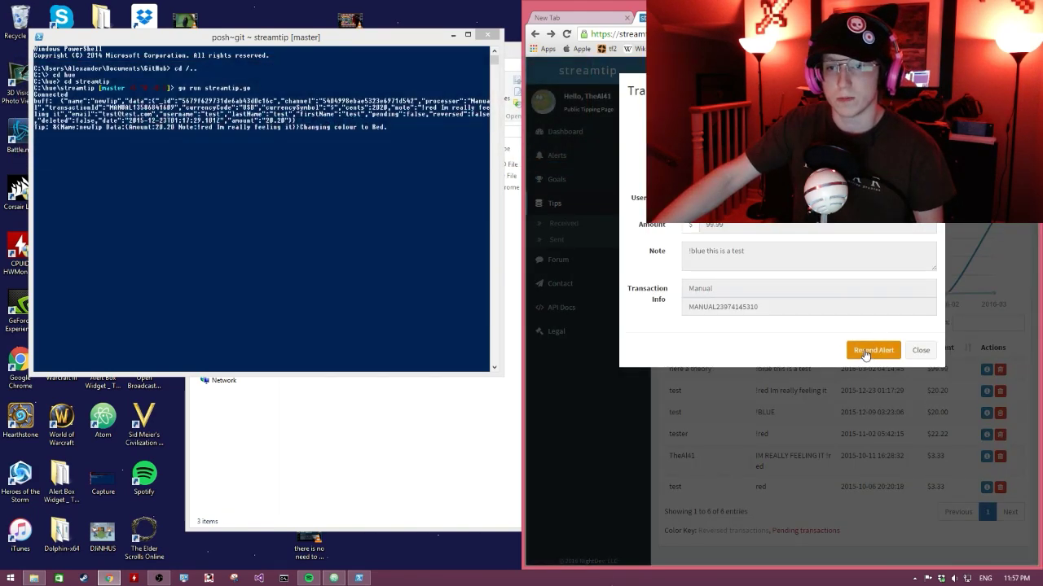
pyautogui.click(921, 350)
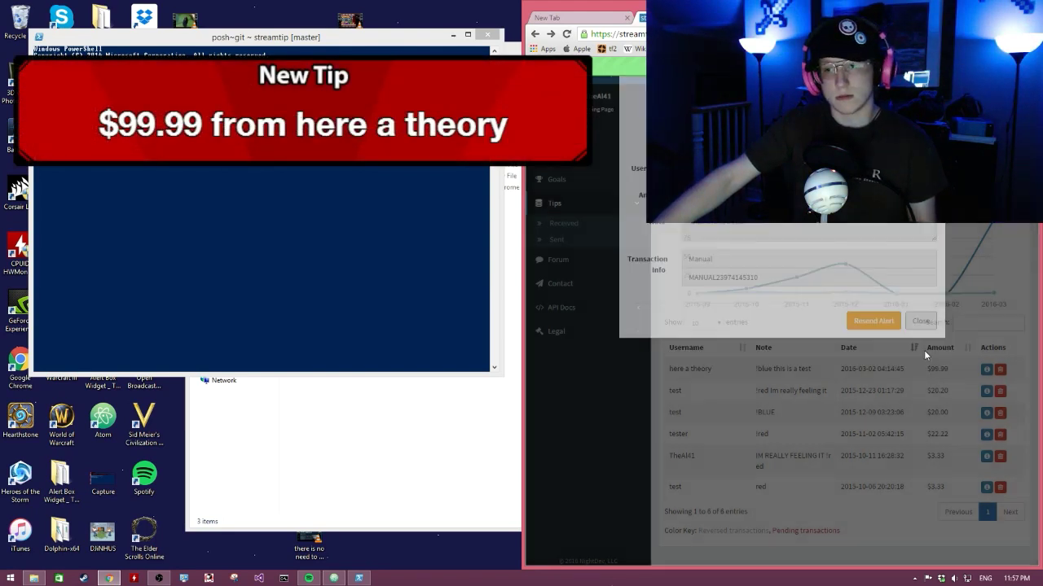
pyautogui.click(977, 392)
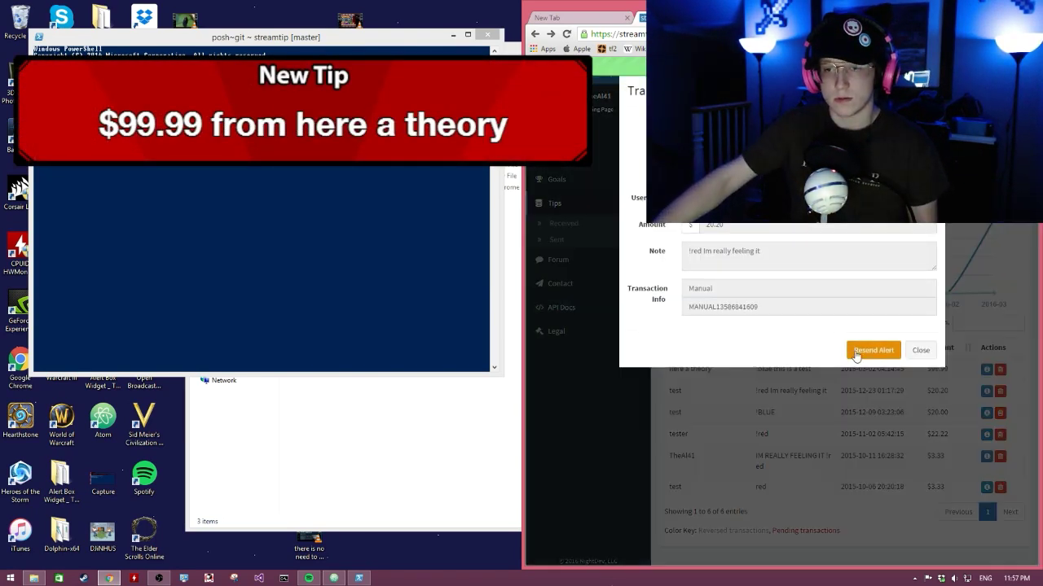
pyautogui.click(855, 351)
pyautogui.click(922, 350)
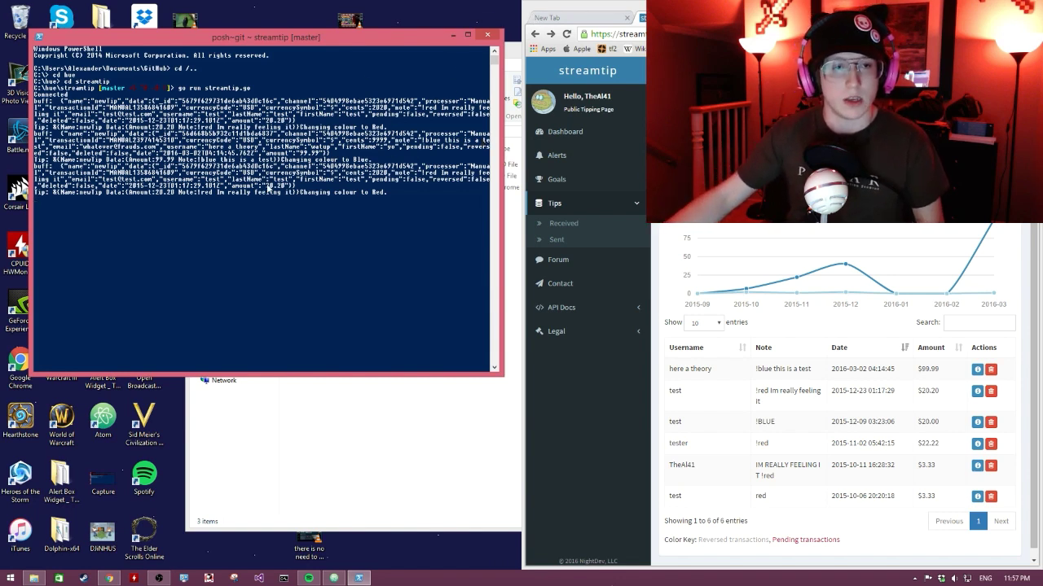
pyautogui.click(299, 192)
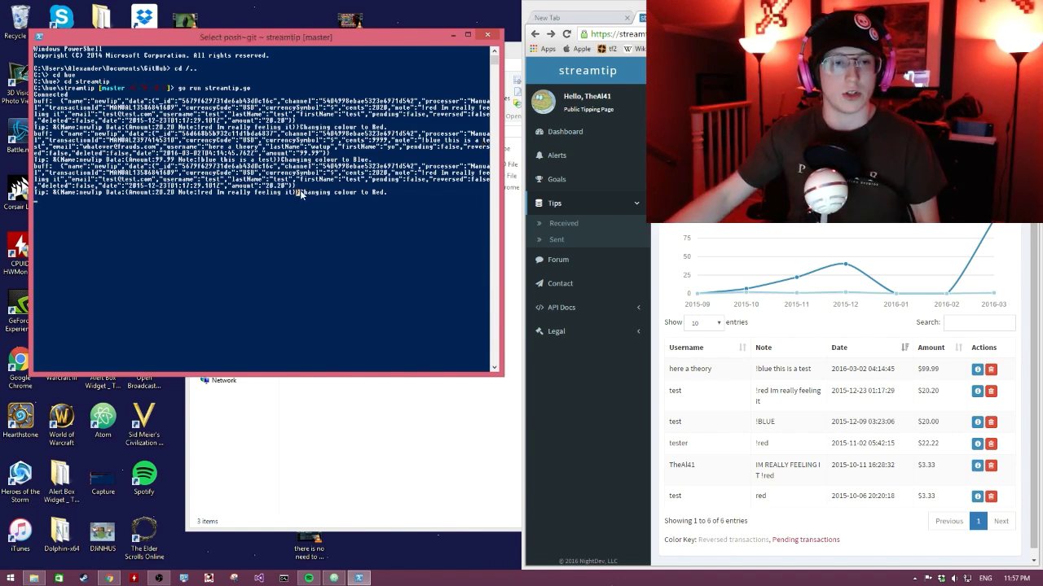
pyautogui.moveTo(299, 193); pyautogui.dragTo(375, 193)
pyautogui.moveTo(283, 161); pyautogui.dragTo(358, 162)
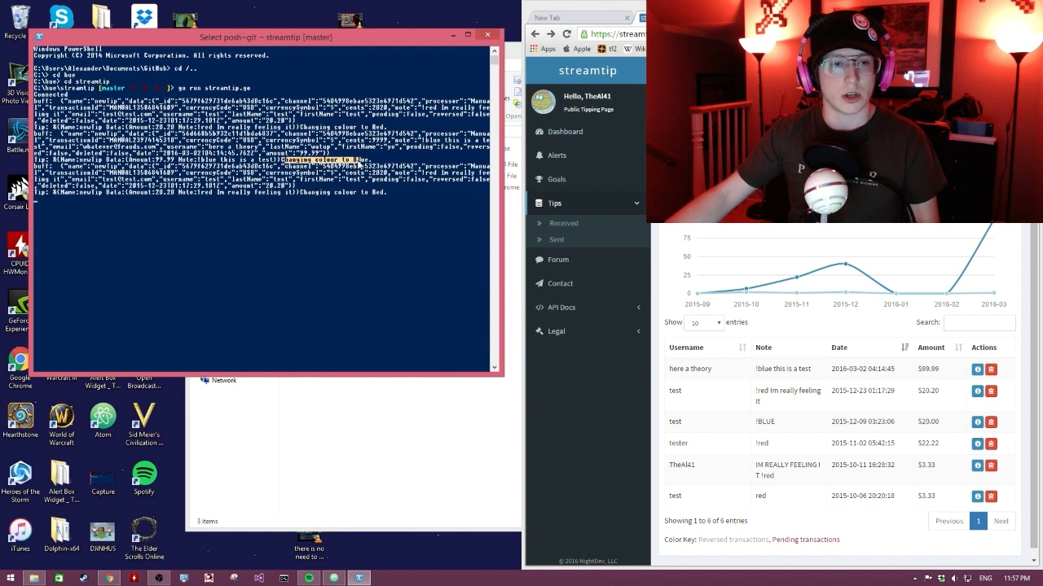
pyautogui.click(301, 121)
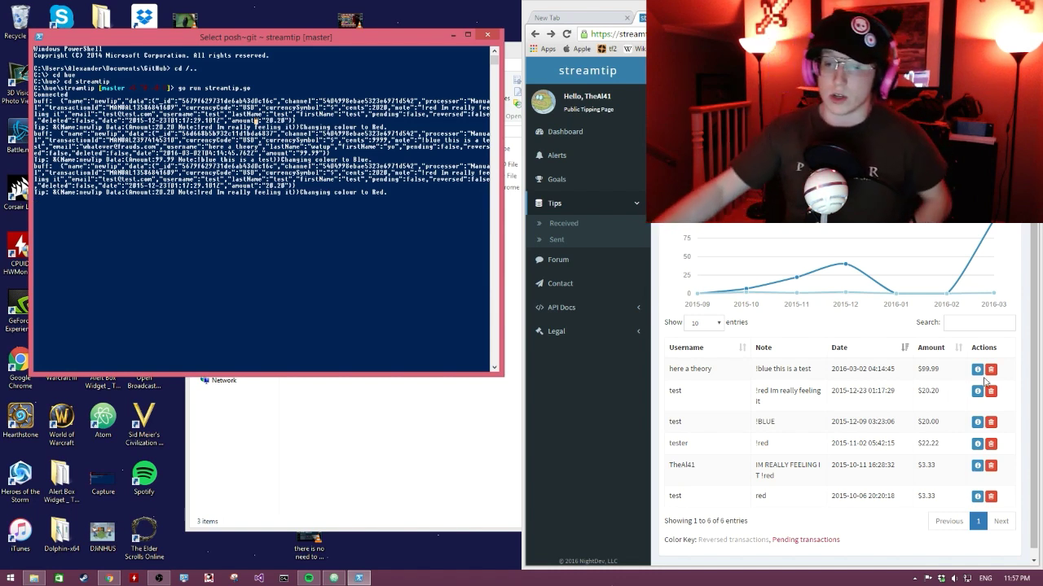
# Resend the $20.00 !BLUE tip alert, only viewing the $3.33 and $99.99 tips' details.
pyautogui.click(978, 466)
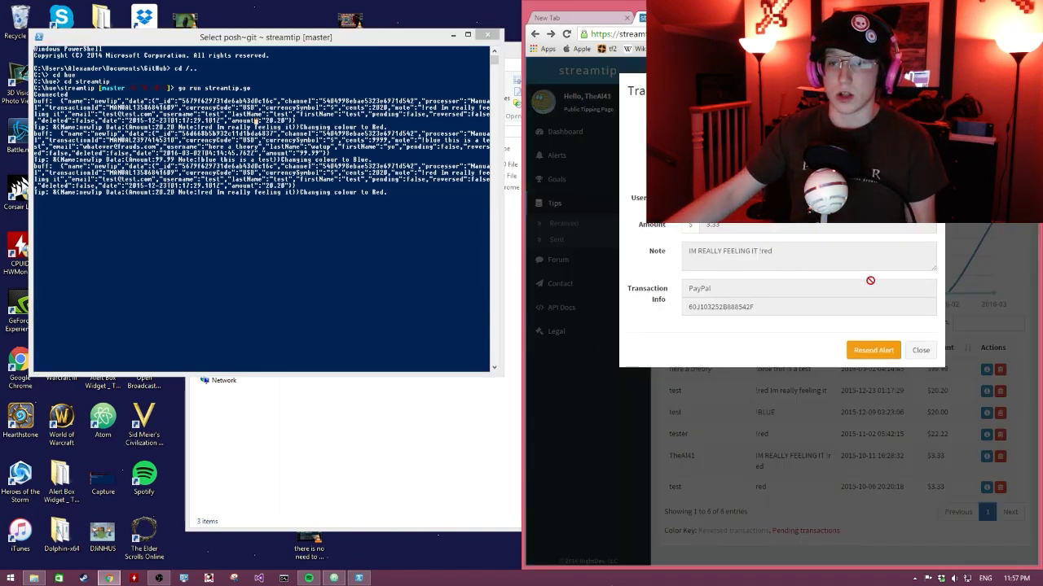
pyautogui.click(920, 351)
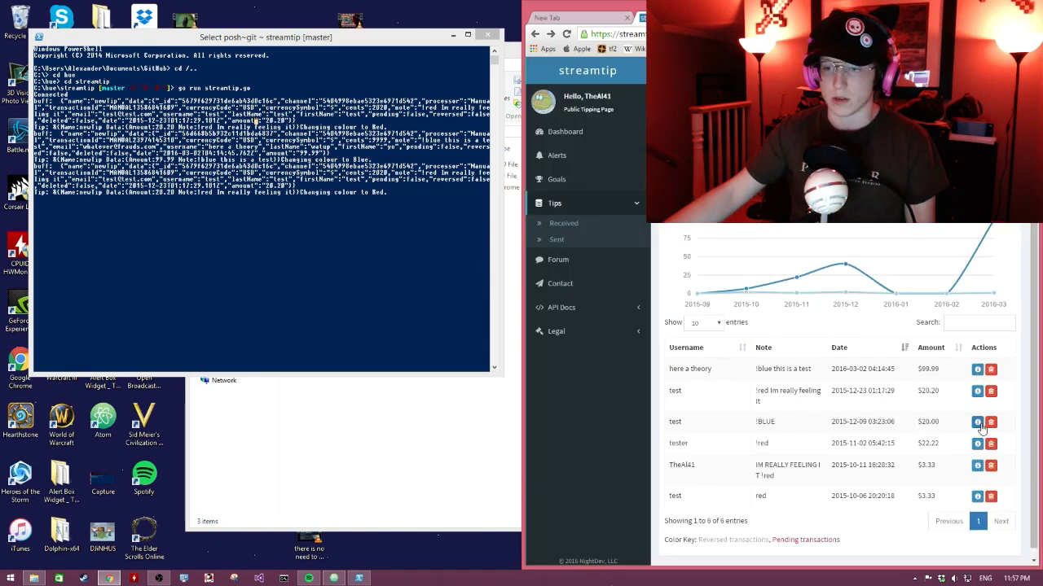
pyautogui.click(978, 422)
pyautogui.click(871, 351)
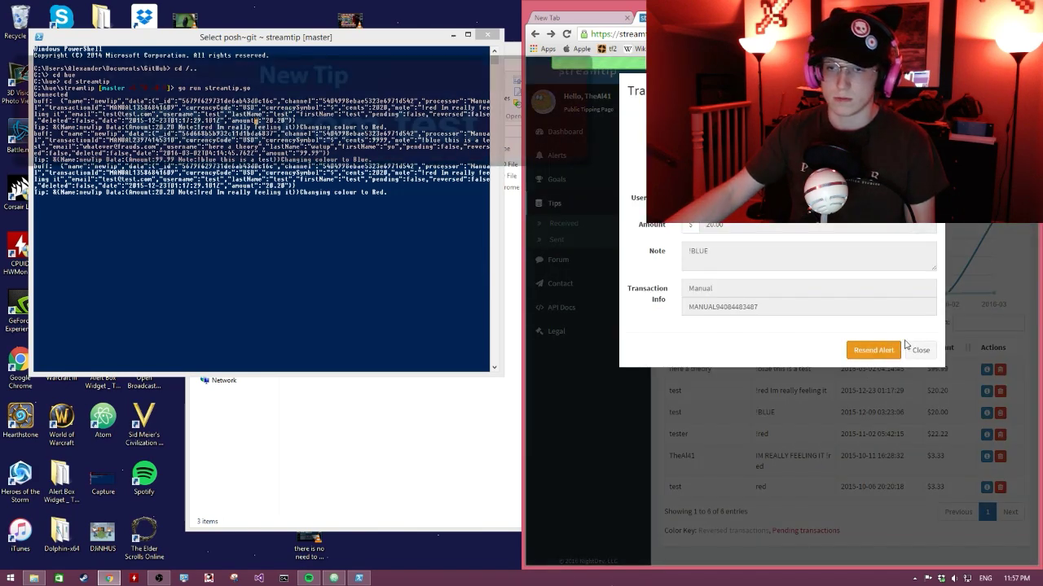
pyautogui.click(917, 352)
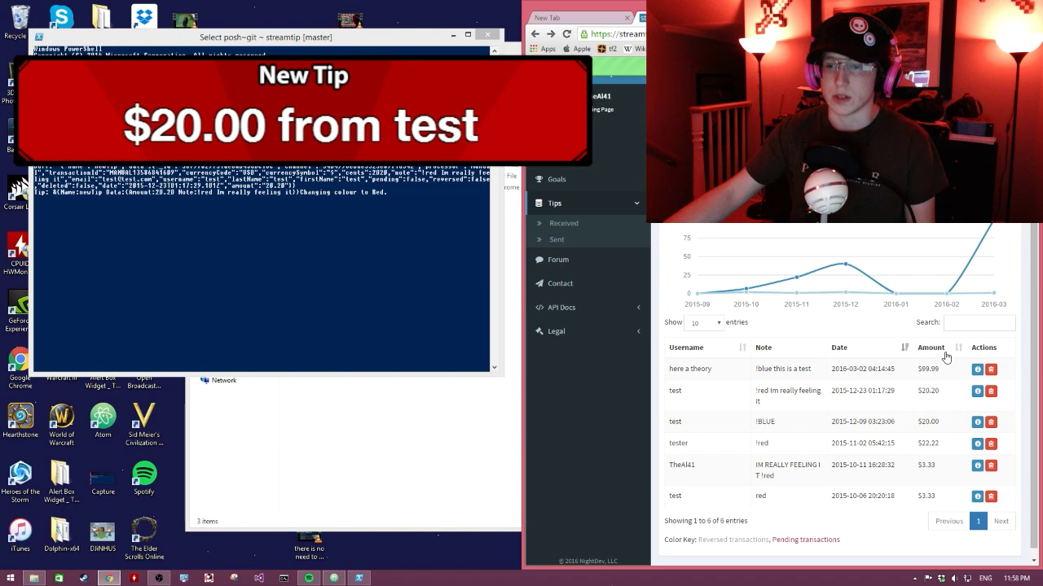
pyautogui.click(985, 369)
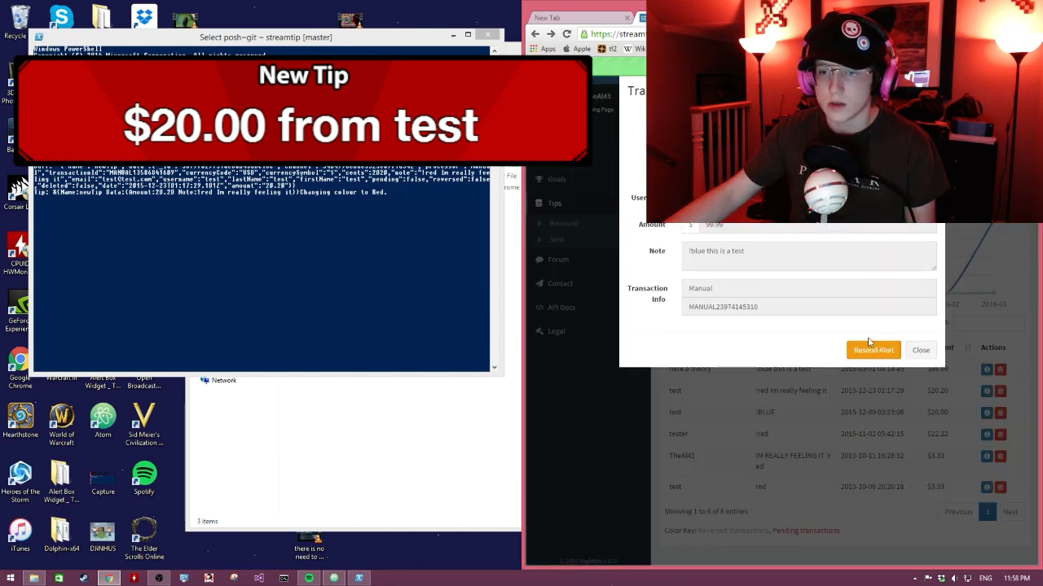
pyautogui.click(917, 351)
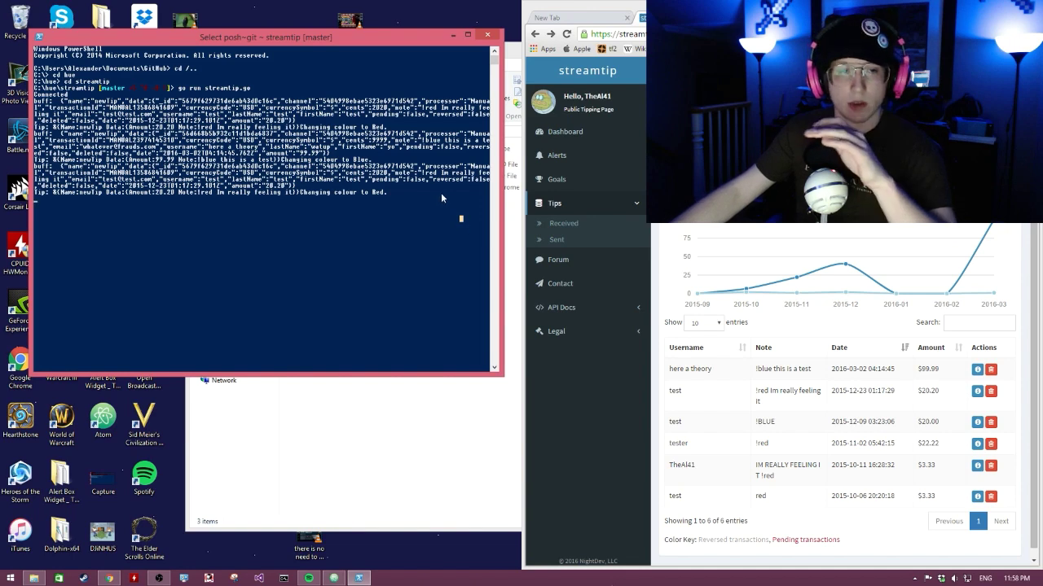
# Resend the $3.33 !red tip alert, then the $20.20 !red tip alert.
pyautogui.click(976, 466)
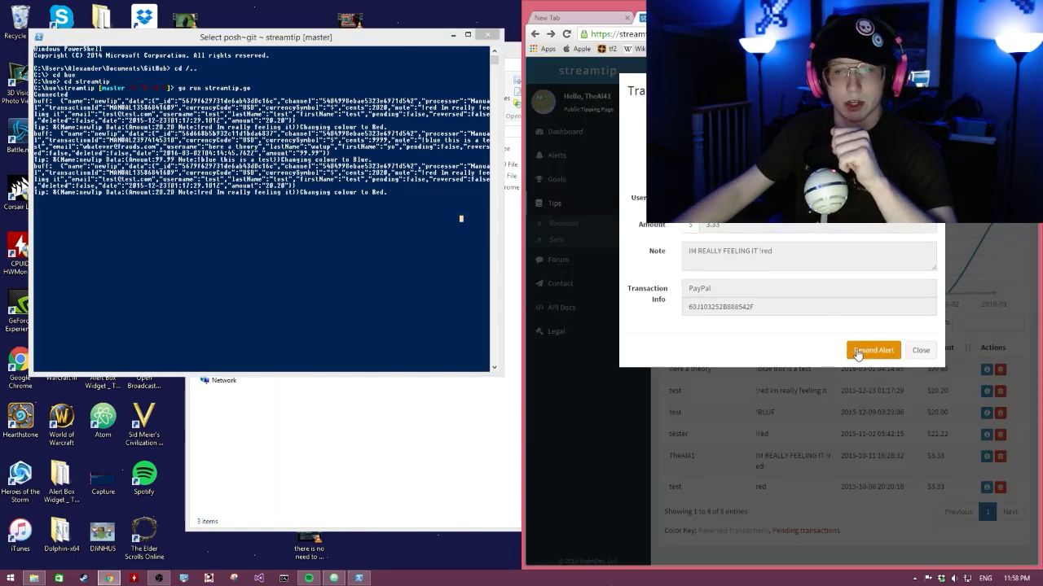
pyautogui.click(857, 352)
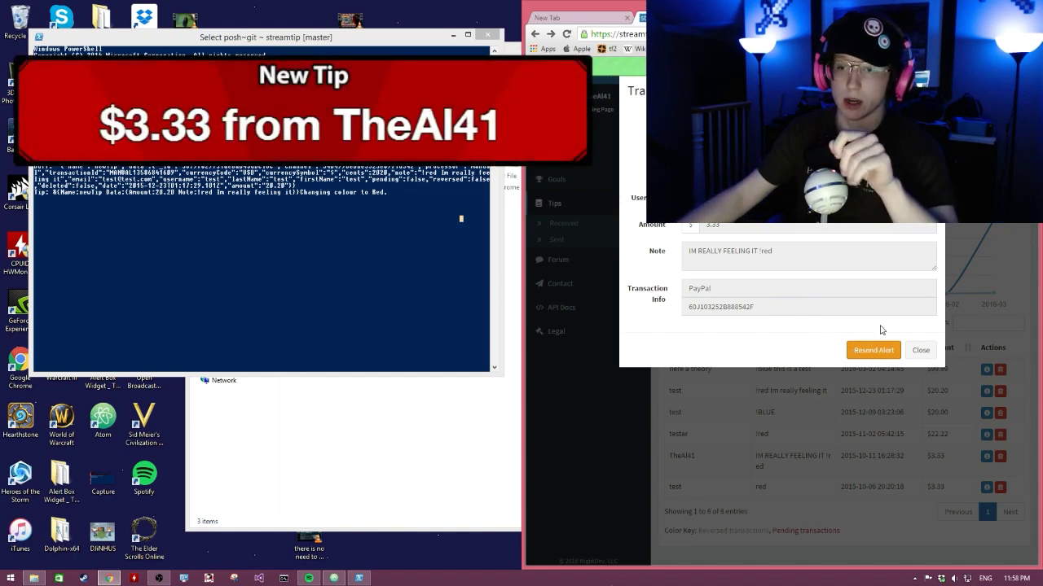
pyautogui.click(909, 352)
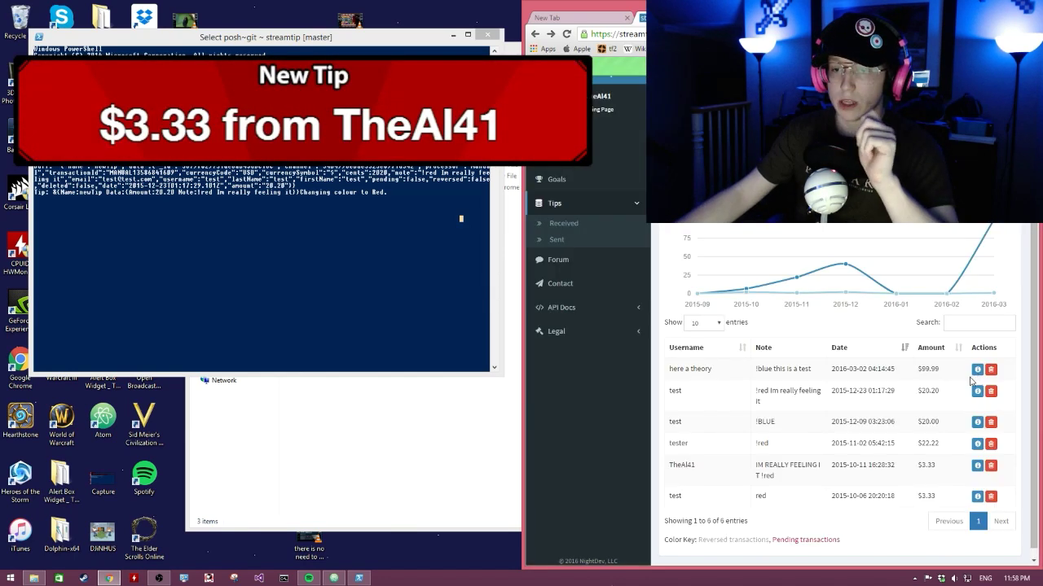
pyautogui.click(977, 392)
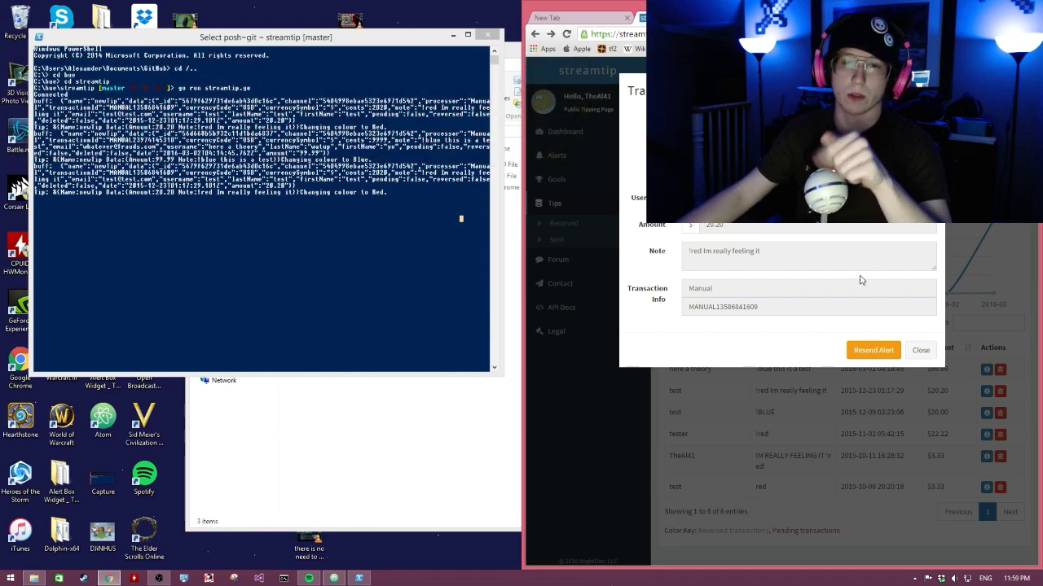
pyautogui.click(856, 350)
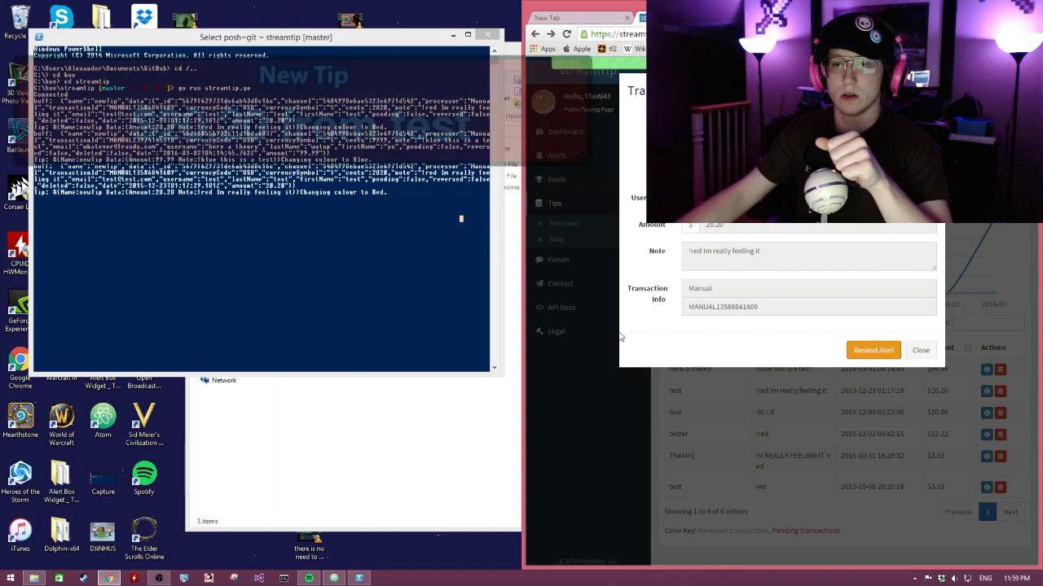